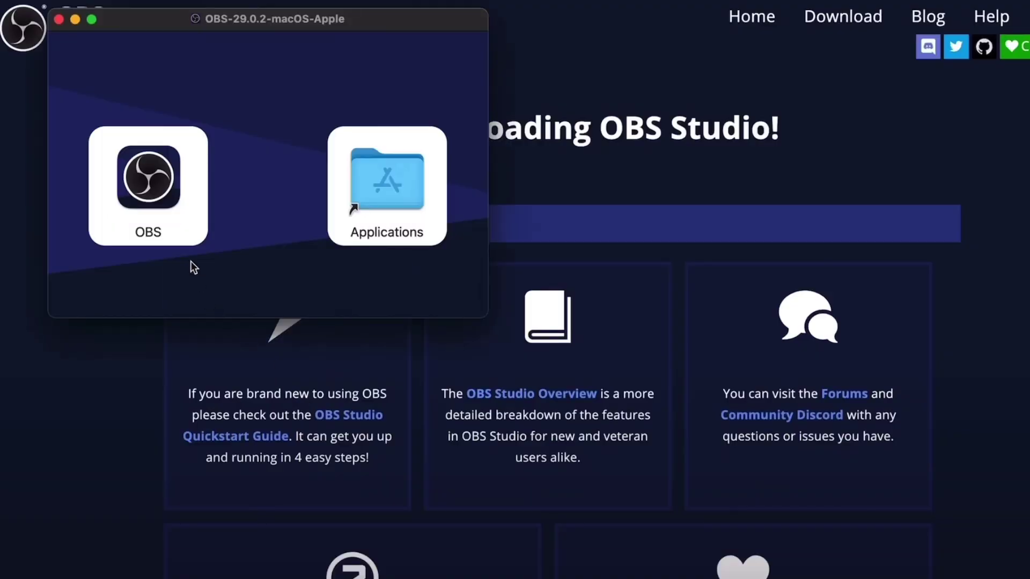
- Drag the OBS app from the disk image into the Applications folder
{"action": "left_click_drag", "start_coordinate": [183, 231], "coordinate": [407, 188]}
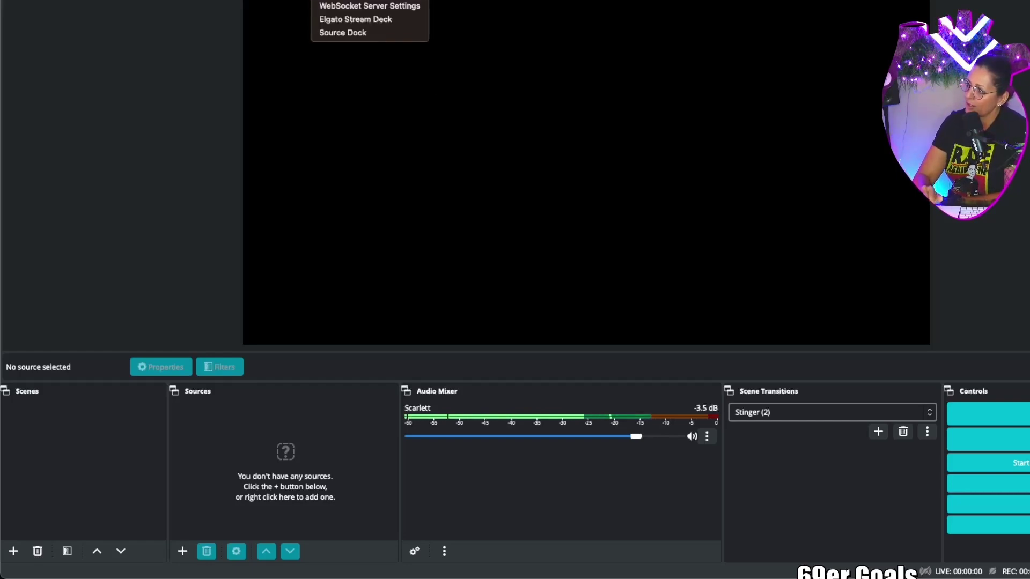
- Run the Auto-Configuration Wizard for Twitch streaming and apply 6000 bitrate, 1280x720, 60 FPS
{"action": "left_click", "coordinate": [354, 2]}
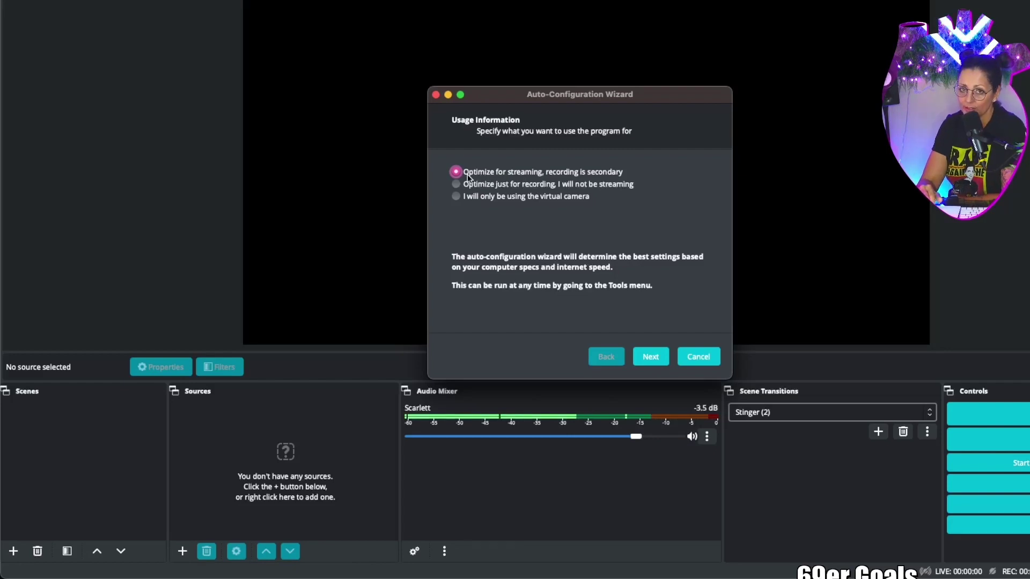
{"action": "left_click", "coordinate": [650, 357]}
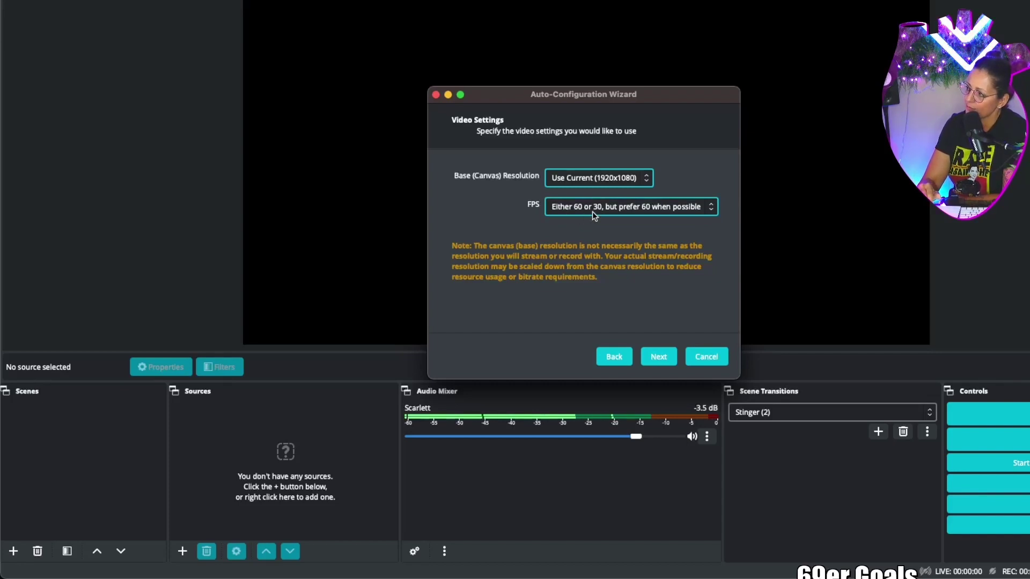
{"action": "left_click", "coordinate": [658, 356]}
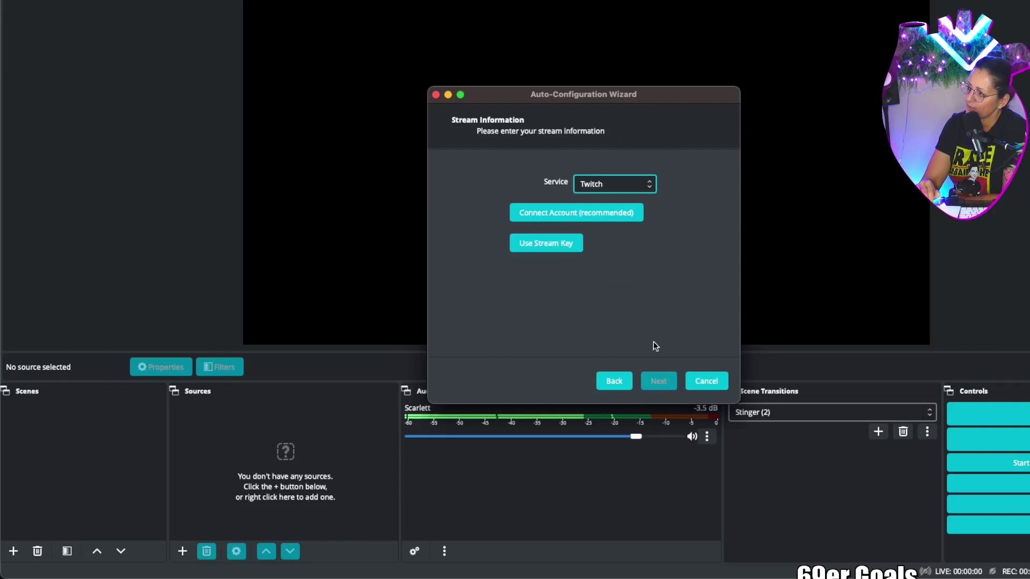
{"action": "left_click", "coordinate": [626, 193]}
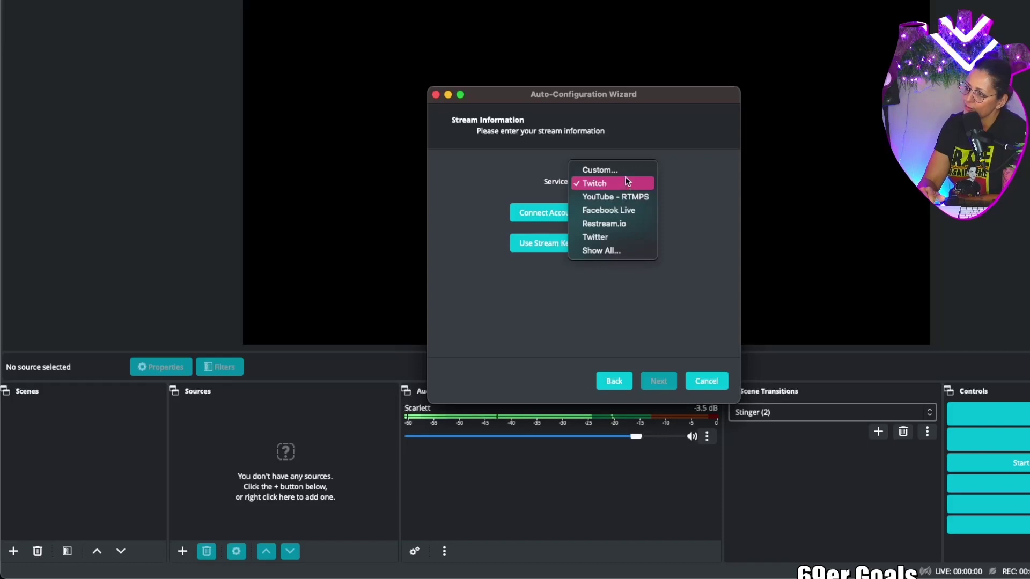
{"action": "left_click", "coordinate": [627, 183]}
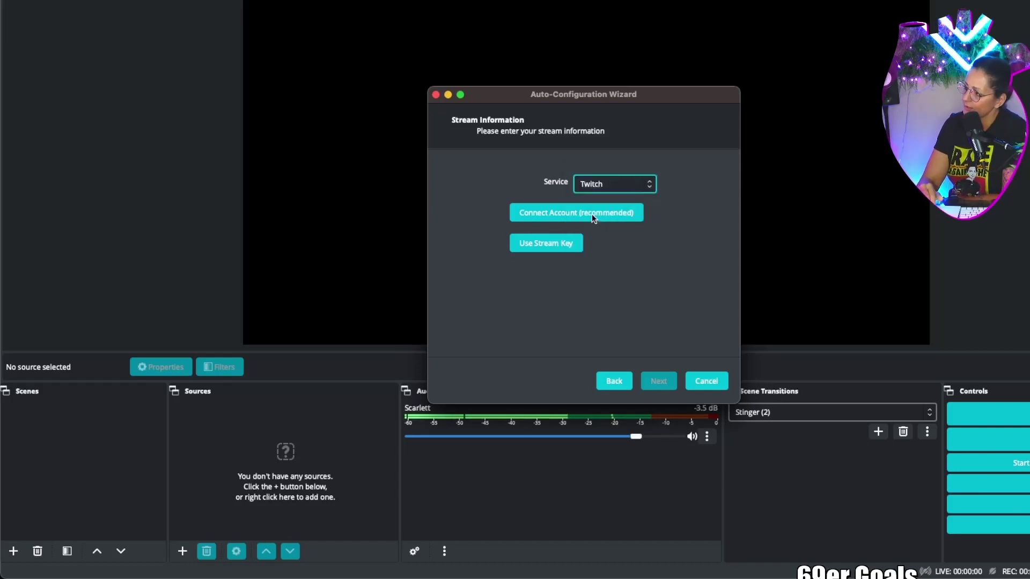
{"action": "left_click", "coordinate": [591, 214]}
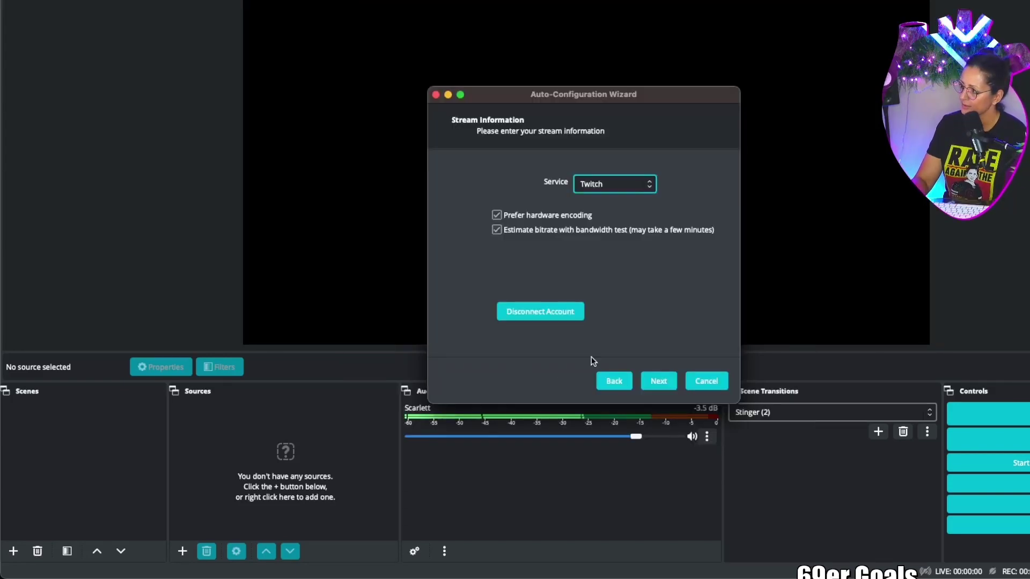
{"action": "left_click", "coordinate": [660, 381]}
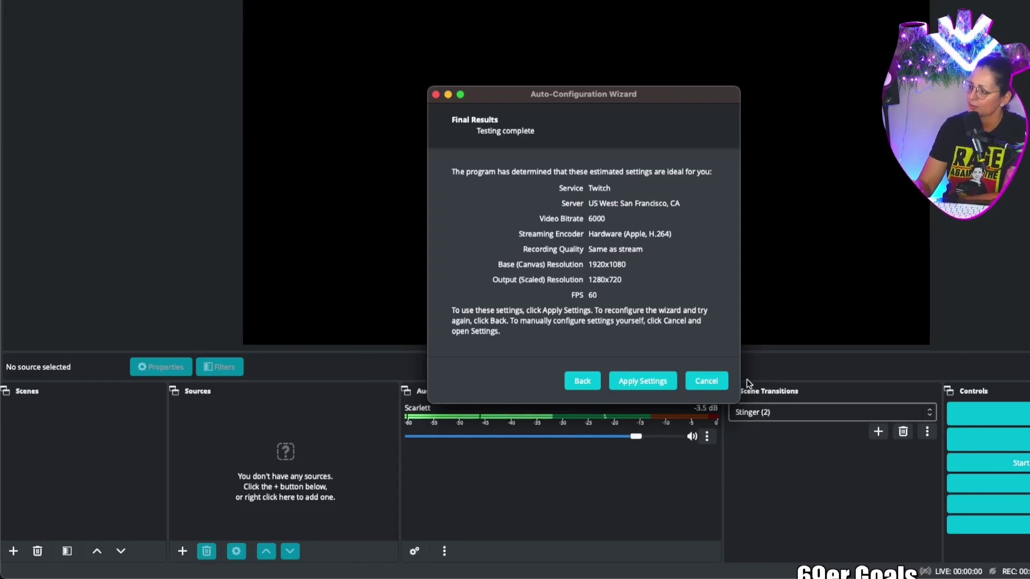
{"action": "left_click", "coordinate": [649, 385]}
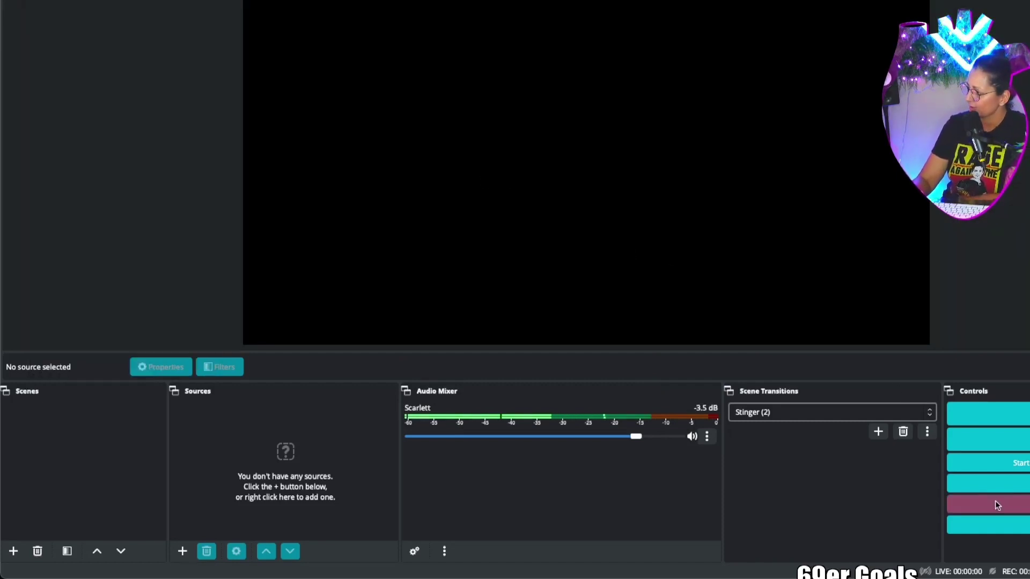
- Open Settings and review the Output page and the output resolution list
{"action": "left_click", "coordinate": [1025, 508]}
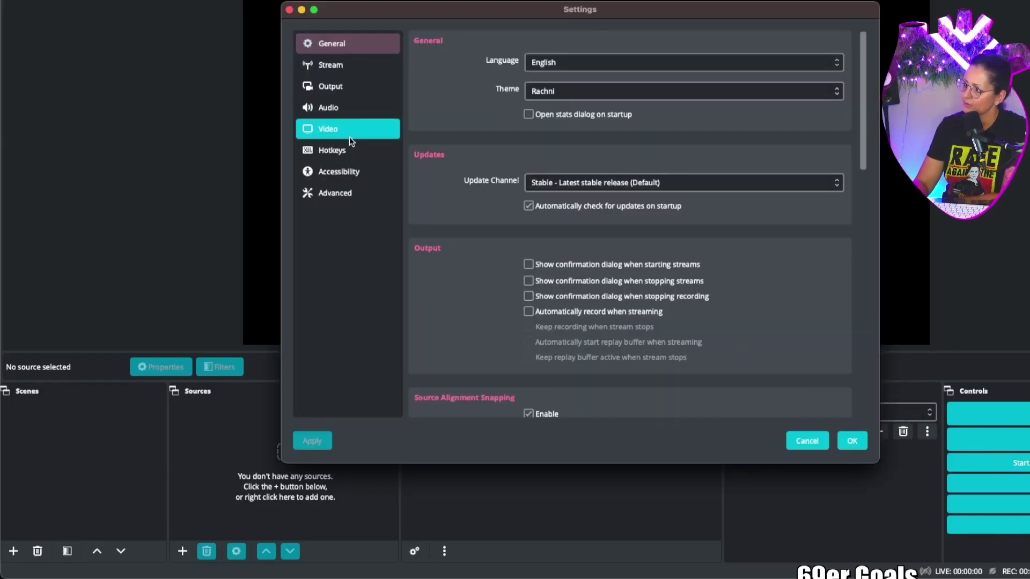
{"action": "left_click", "coordinate": [330, 87]}
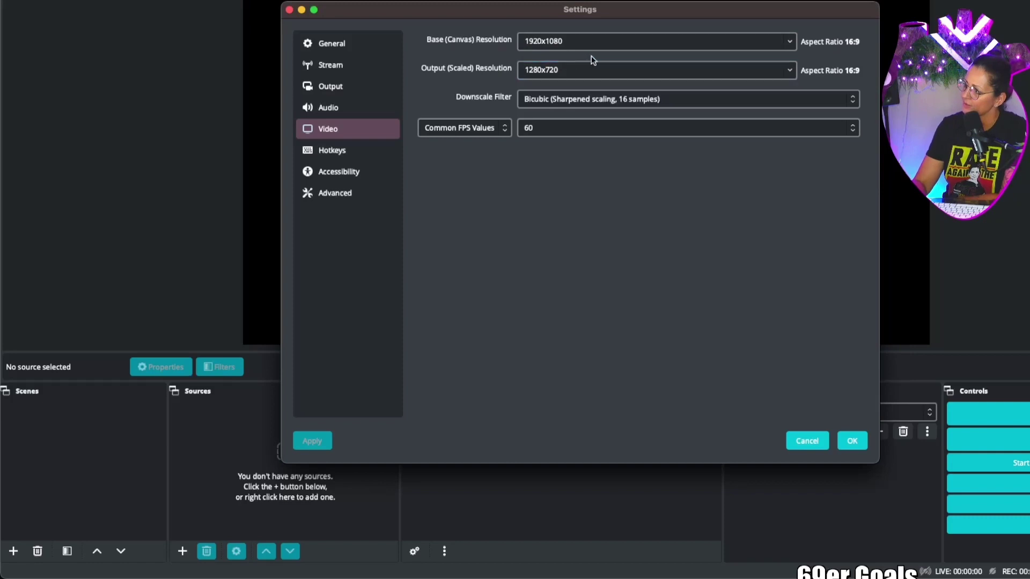
{"action": "left_click", "coordinate": [703, 70]}
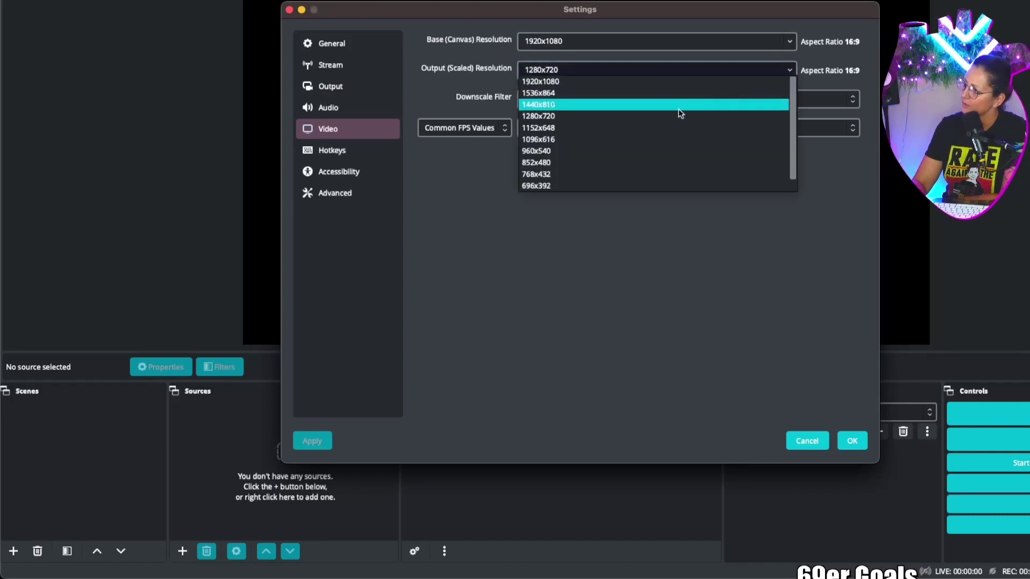
{"action": "left_click", "coordinate": [655, 81]}
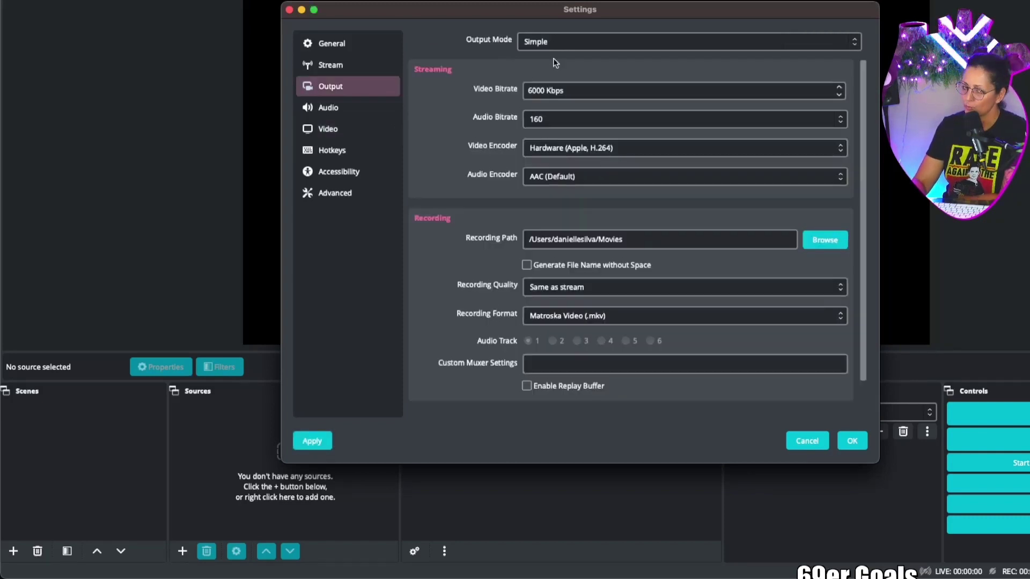
- Switch the Output Mode to Advanced and save the settings
{"action": "left_click", "coordinate": [610, 48]}
{"action": "left_click", "coordinate": [604, 55]}
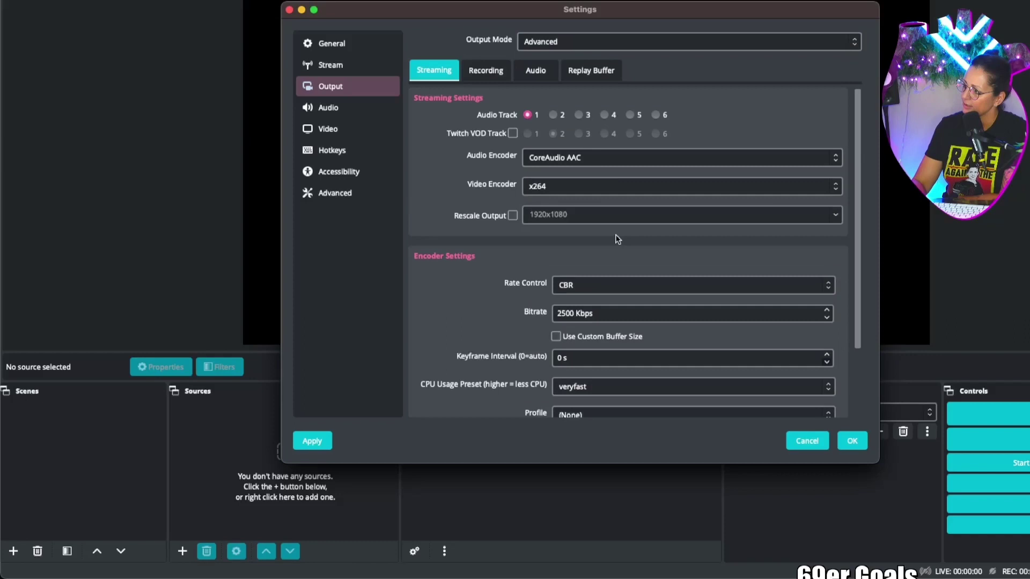
{"action": "scroll", "coordinate": [616, 239], "scroll_direction": "down", "scroll_amount": 5}
{"action": "scroll", "coordinate": [616, 241], "scroll_direction": "down", "scroll_amount": 2}
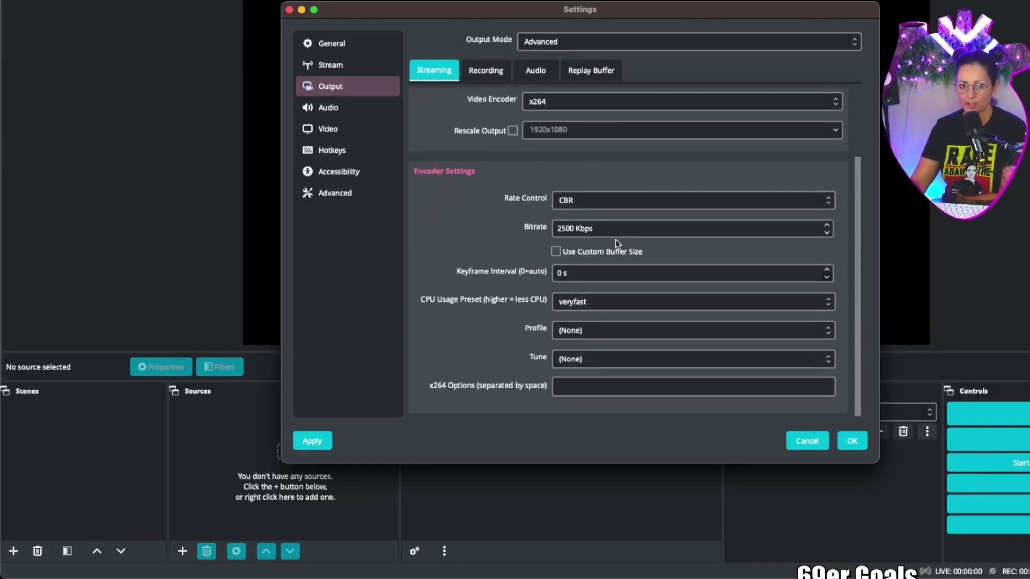
{"action": "left_click", "coordinate": [852, 442]}
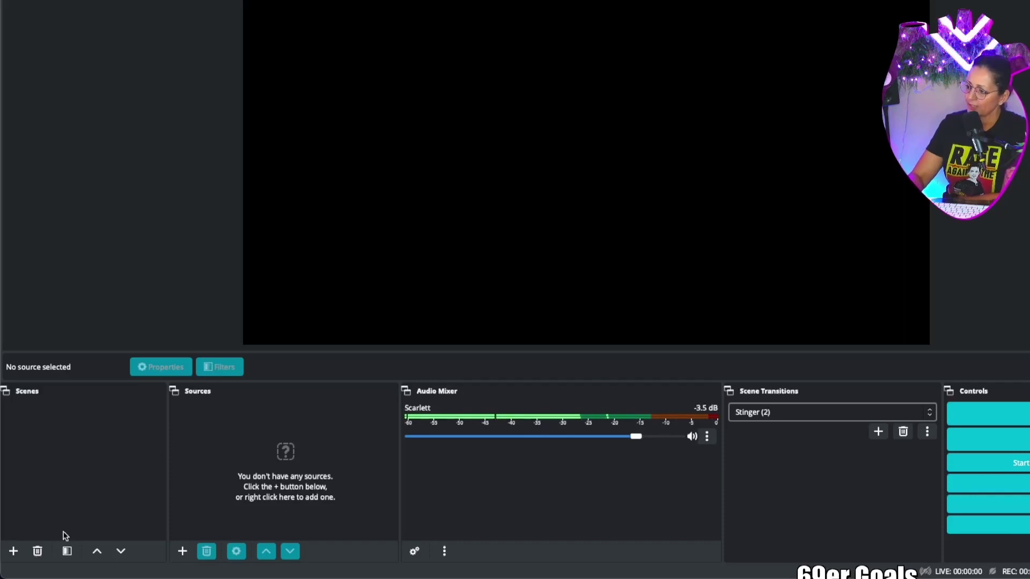
- Add a new scene named 'Main' to the Scenes list
{"action": "left_click", "coordinate": [14, 552]}
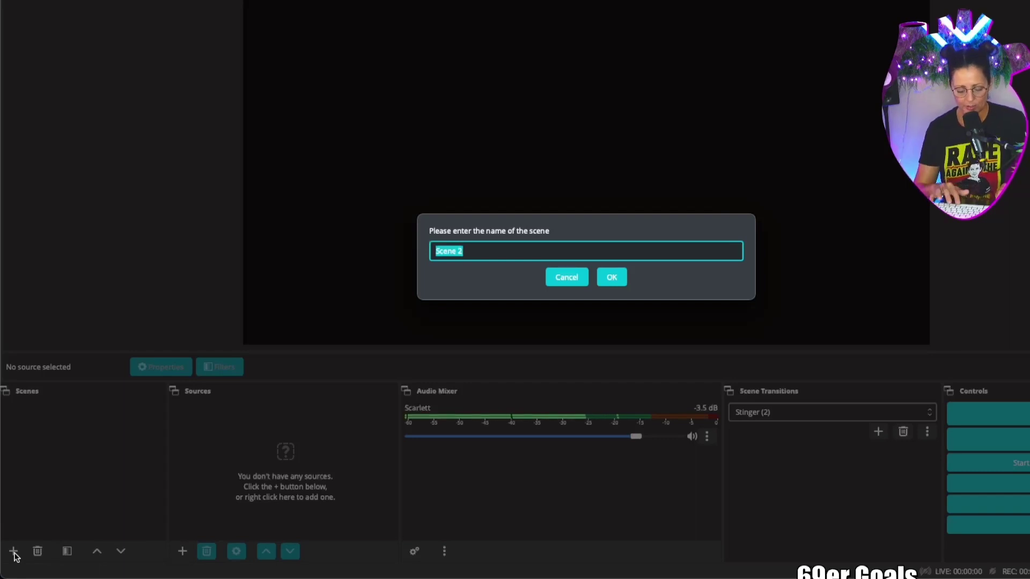
{"action": "type", "text": "Main"}
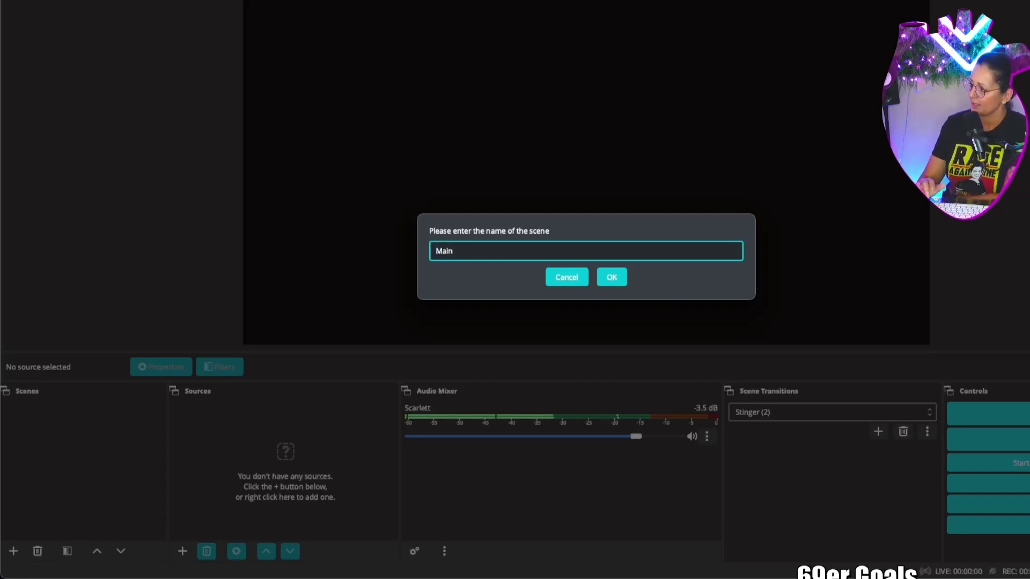
{"action": "key", "text": "Return"}
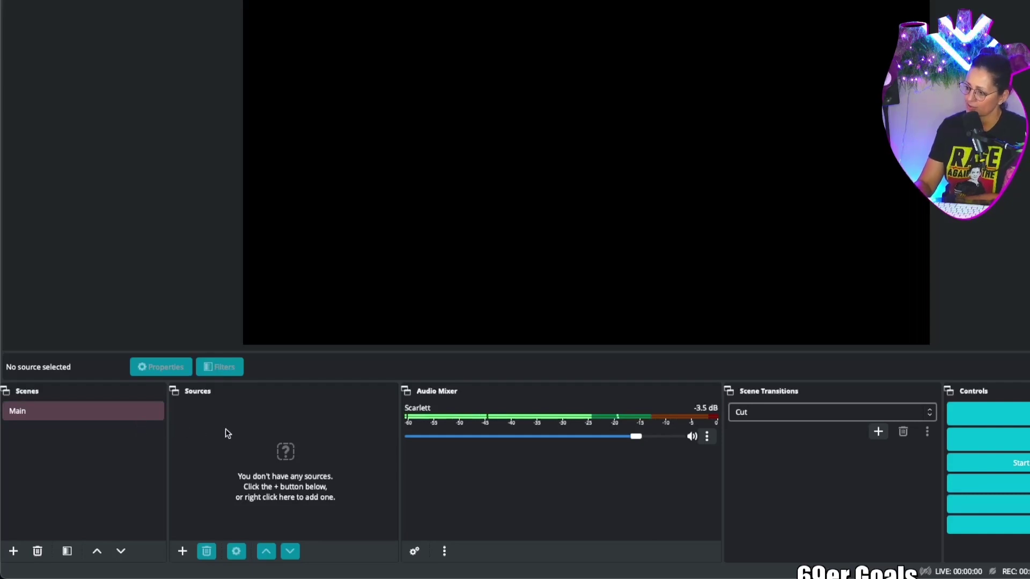
- Add a Video Capture Device source named 'Main Cam' using the USB3.0 HD Video camera
{"action": "left_click", "coordinate": [182, 552]}
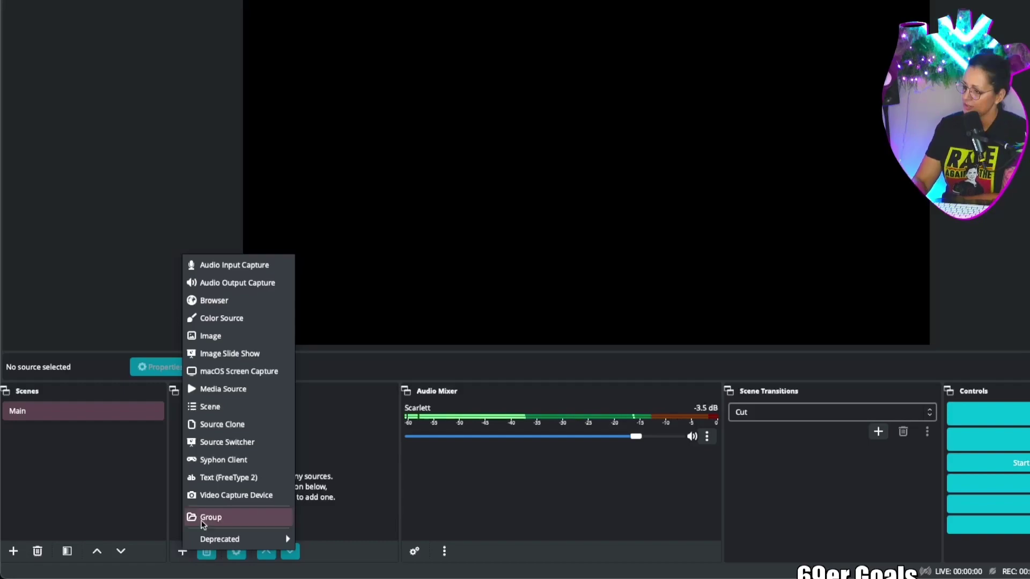
{"action": "left_click", "coordinate": [233, 496]}
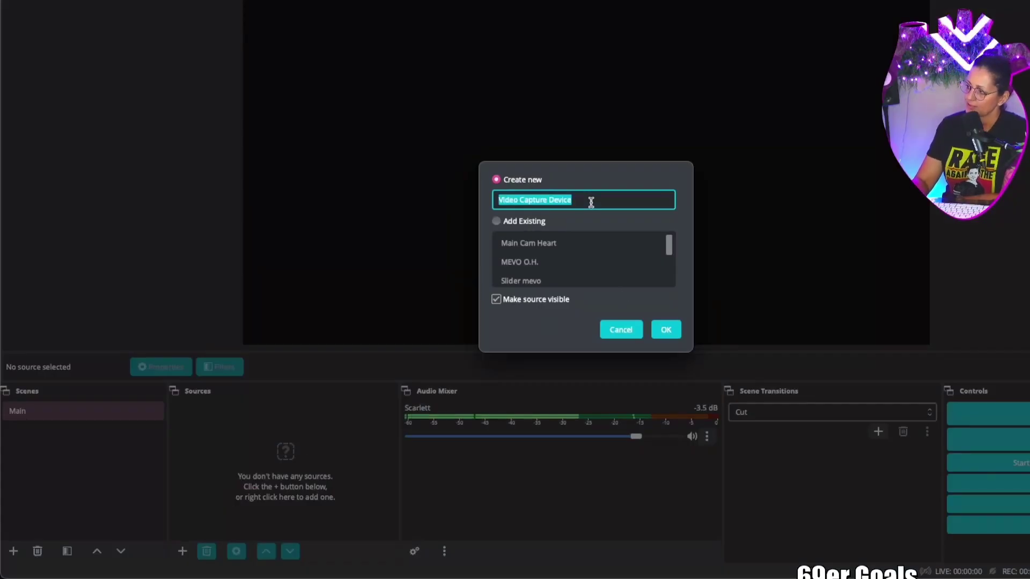
{"action": "left_click", "coordinate": [592, 201]}
{"action": "key", "text": "ctrl+a"}
{"action": "type", "text": "M"}
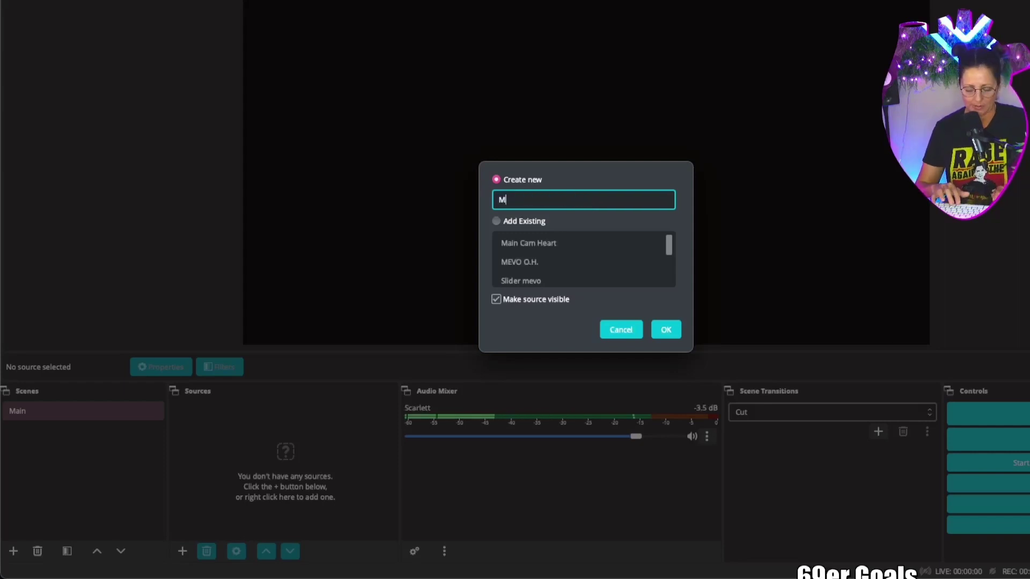
{"action": "type", "text": "ain Cam"}
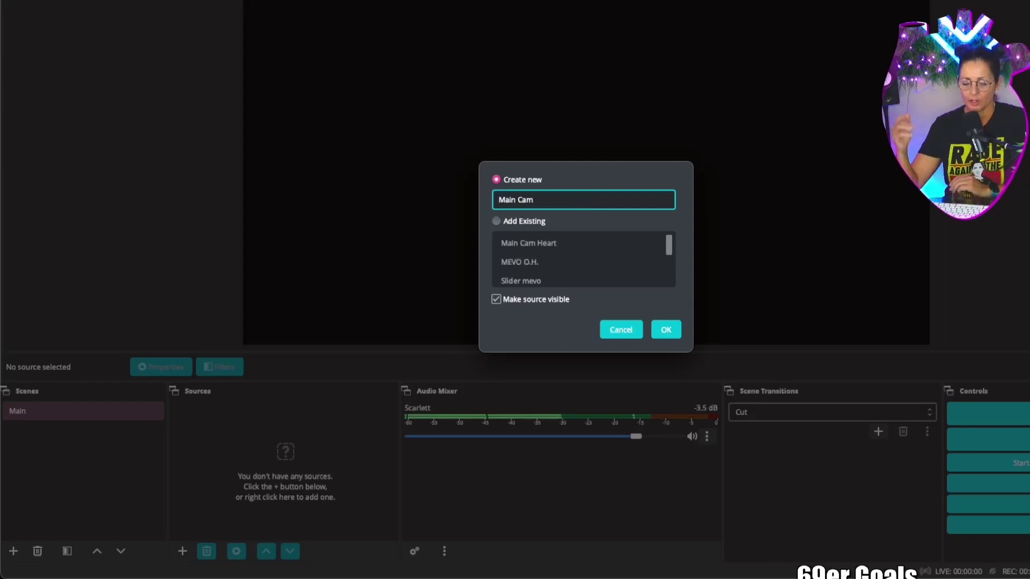
{"action": "left_click", "coordinate": [666, 329]}
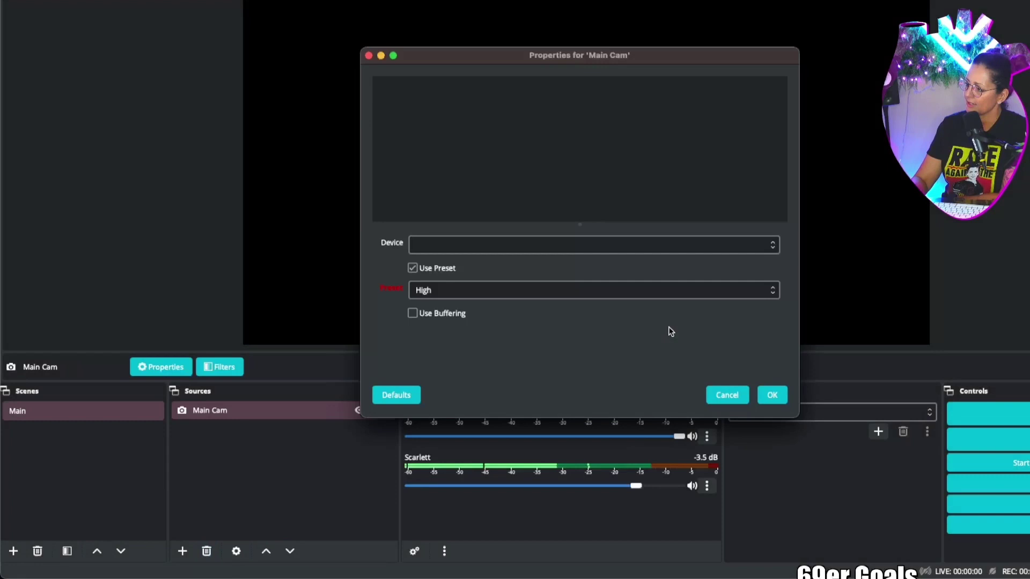
{"action": "left_click", "coordinate": [720, 250]}
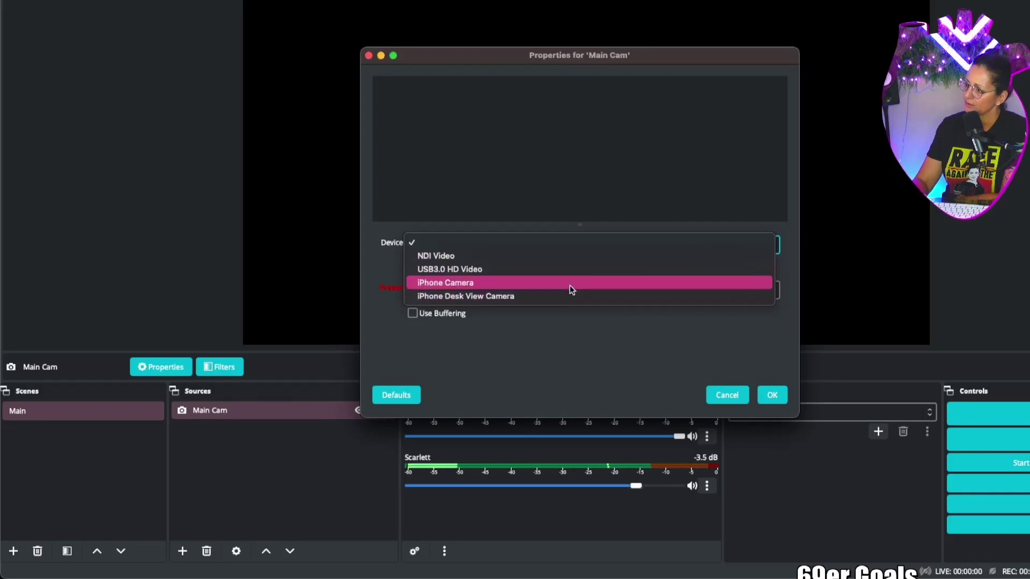
{"action": "left_click", "coordinate": [572, 273]}
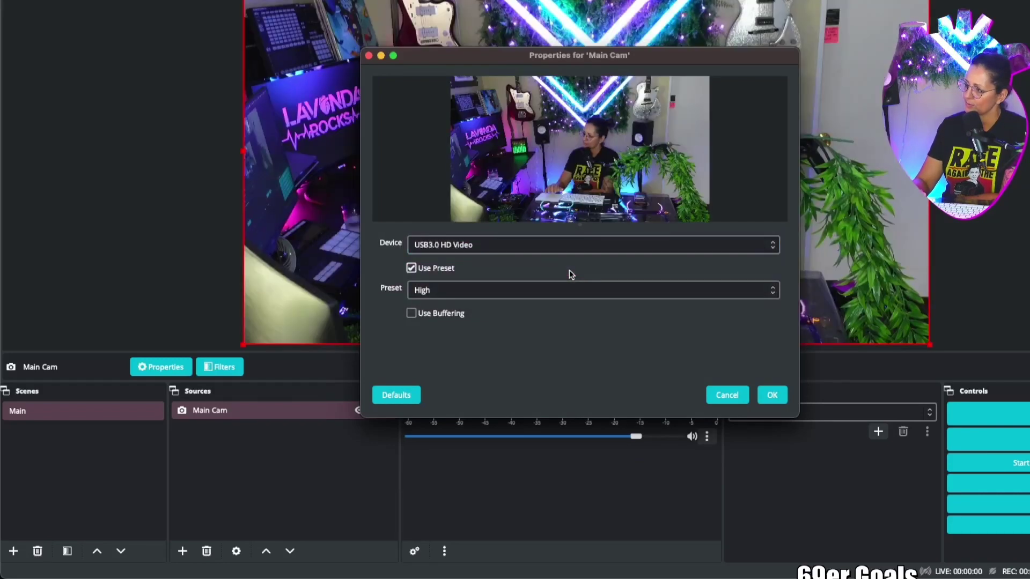
{"action": "left_click", "coordinate": [775, 394]}
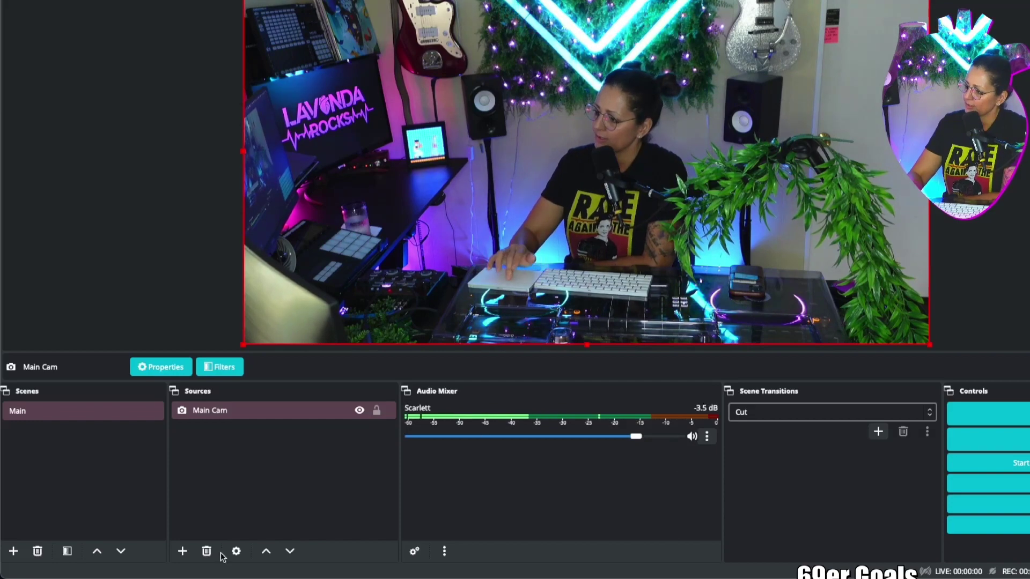
- Add a macOS Screen Capture source named 'Screen' and open its display list
{"action": "left_click", "coordinate": [182, 551]}
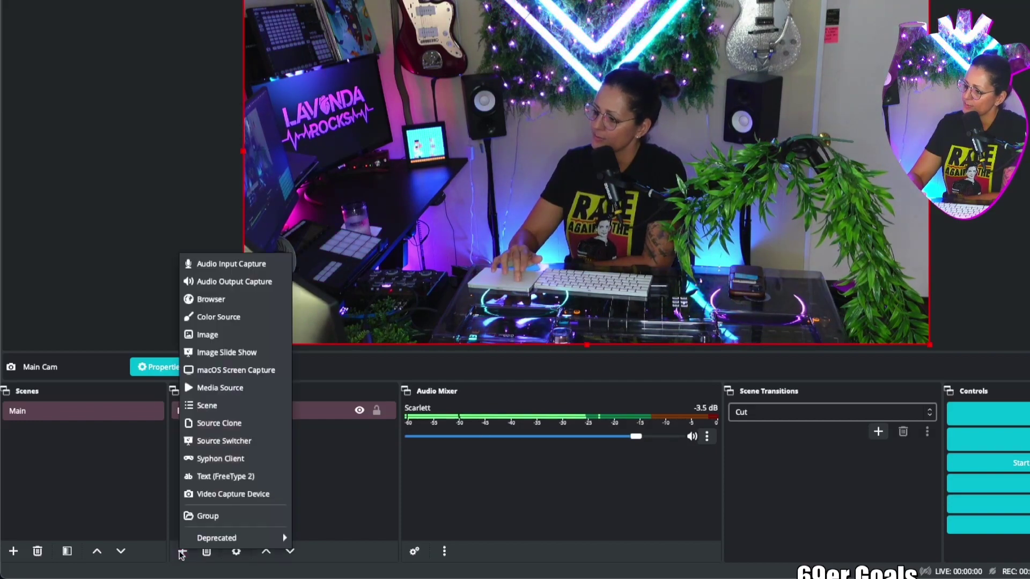
{"action": "left_click", "coordinate": [210, 375]}
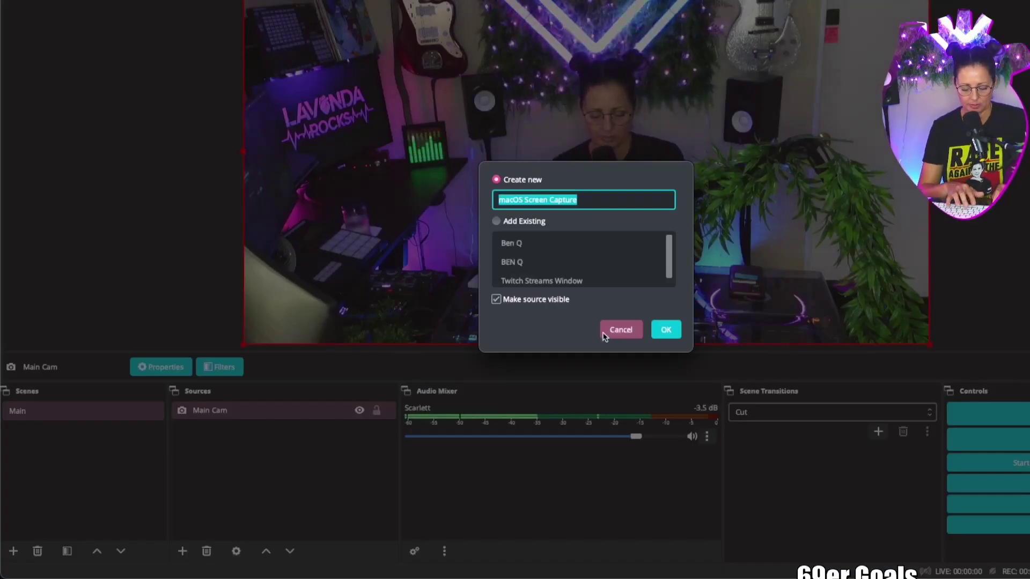
{"action": "type", "text": "Screen"}
{"action": "key", "text": "Return"}
{"action": "left_click", "coordinate": [621, 282]}
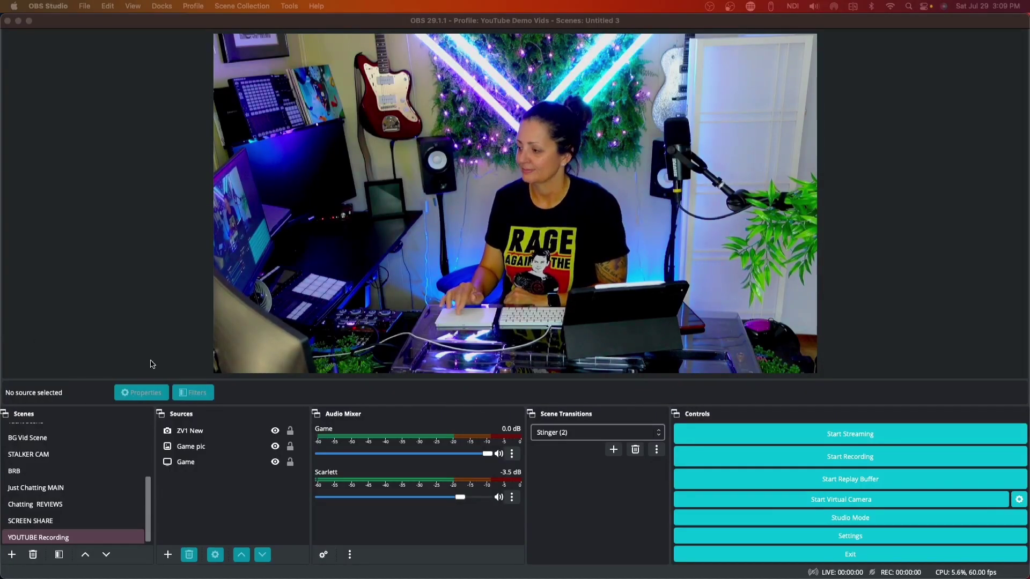
- Toggle the ZV1 New camera's visibility off and back on, checking the Game source beneath
{"action": "left_click", "coordinate": [209, 432]}
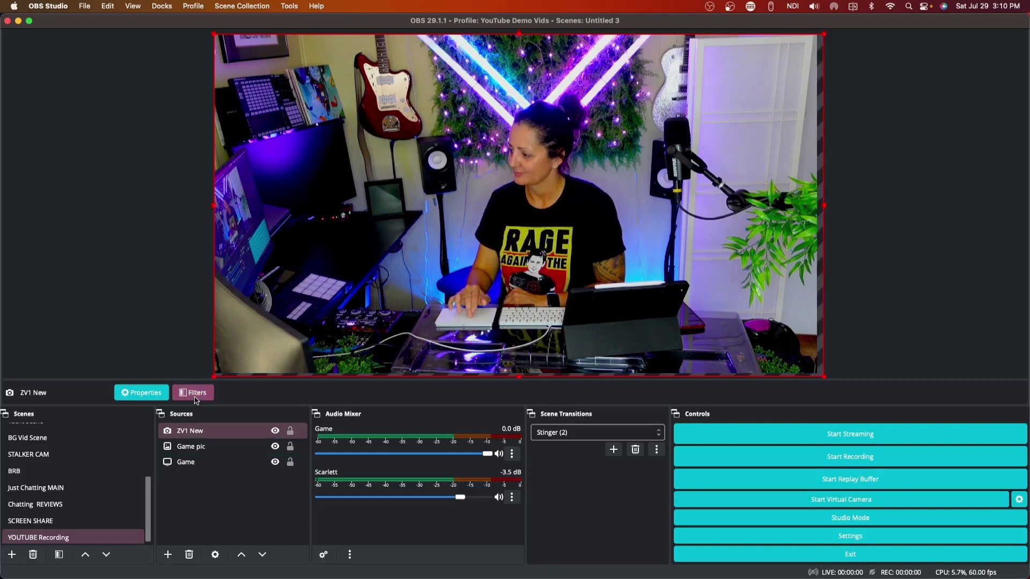
{"action": "left_click", "coordinate": [276, 431]}
{"action": "left_click", "coordinate": [225, 353]}
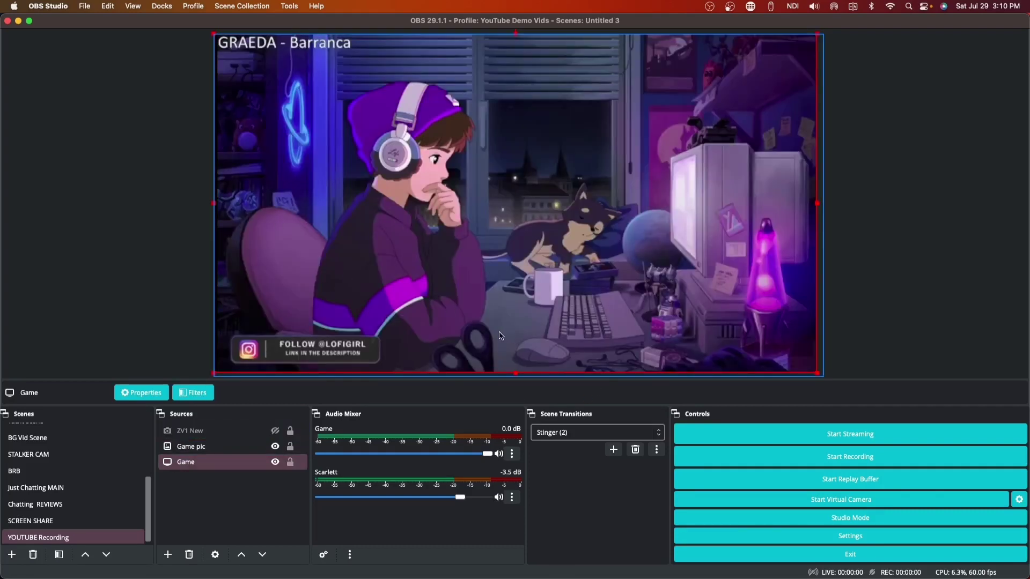
{"action": "left_click", "coordinate": [220, 431]}
{"action": "left_click", "coordinate": [222, 460]}
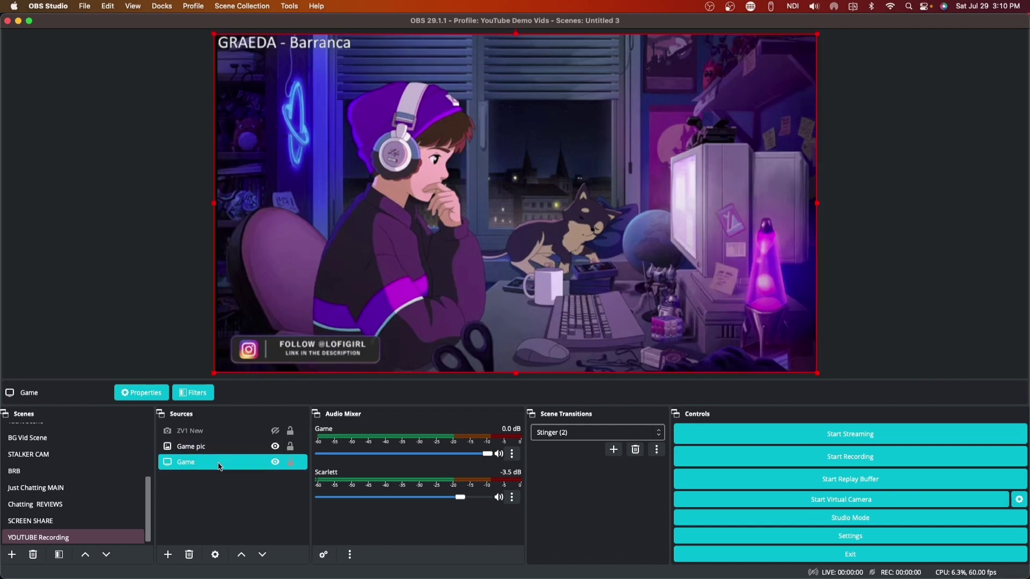
{"action": "left_click", "coordinate": [217, 432]}
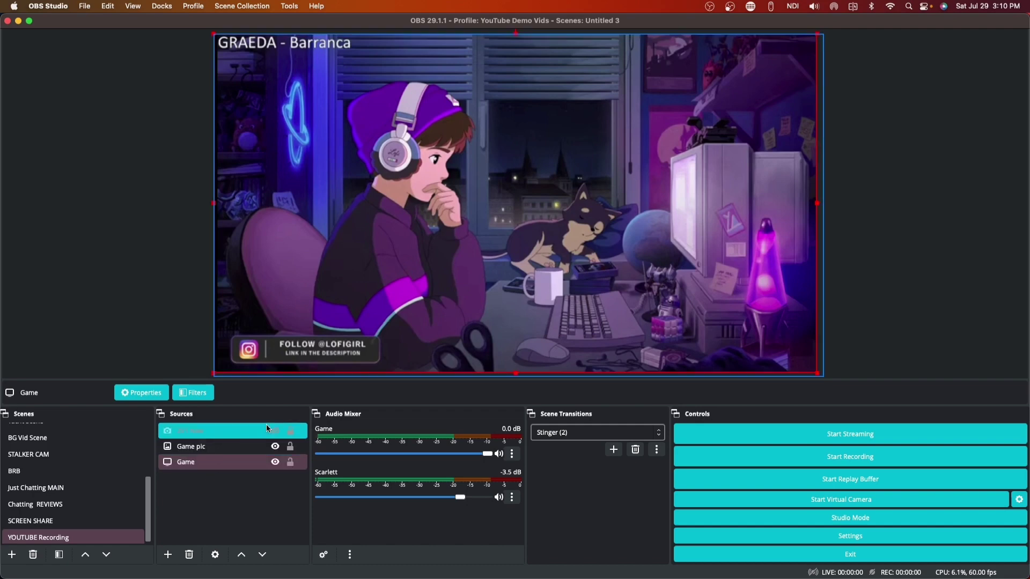
{"action": "left_click", "coordinate": [277, 431]}
- Shrink the ZV1 New camera into a small overlay in the preview's top-right corner
{"action": "left_click", "coordinate": [215, 460]}
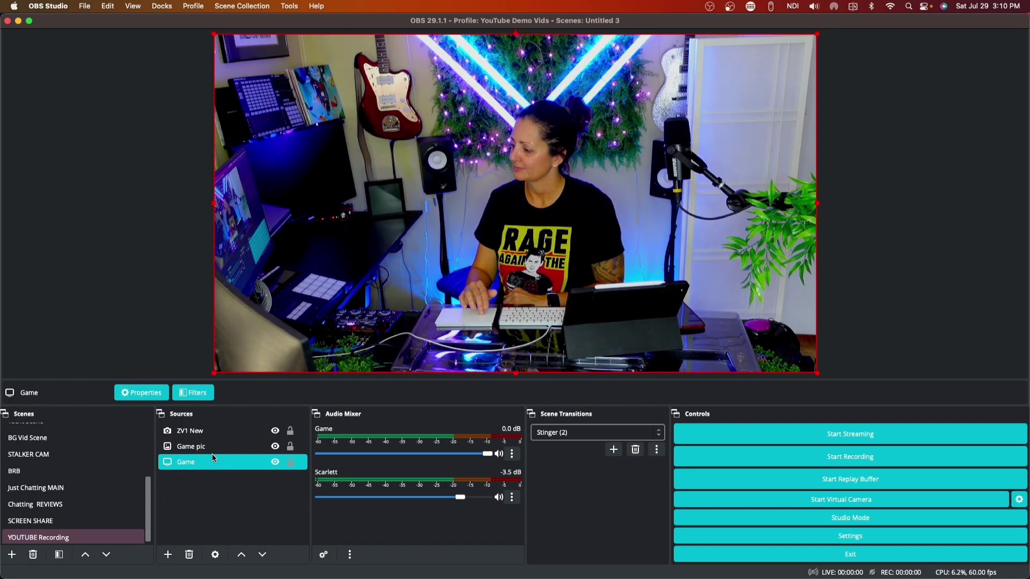
{"action": "left_click", "coordinate": [285, 342]}
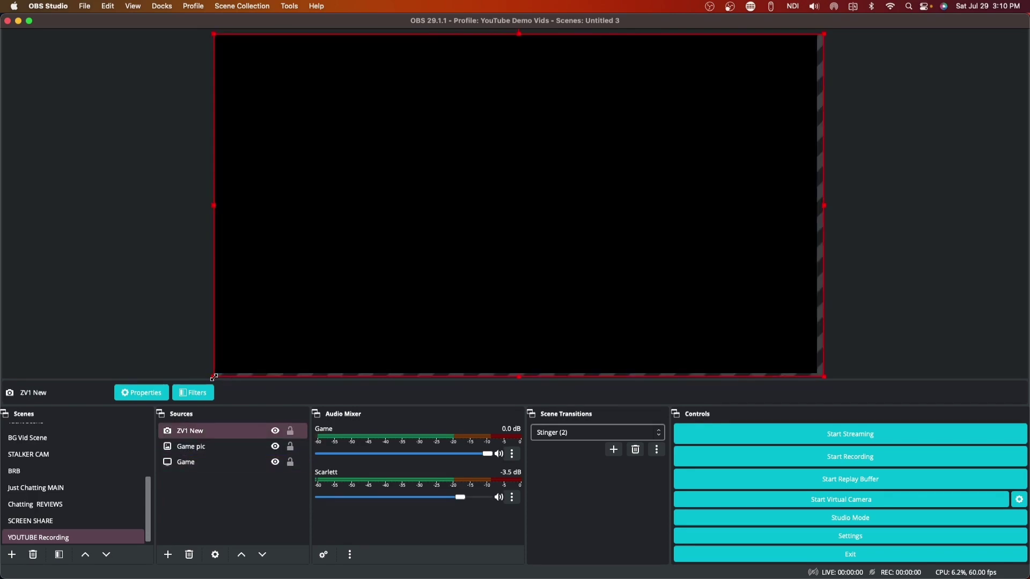
{"action": "left_click_drag", "start_coordinate": [216, 377], "coordinate": [734, 169]}
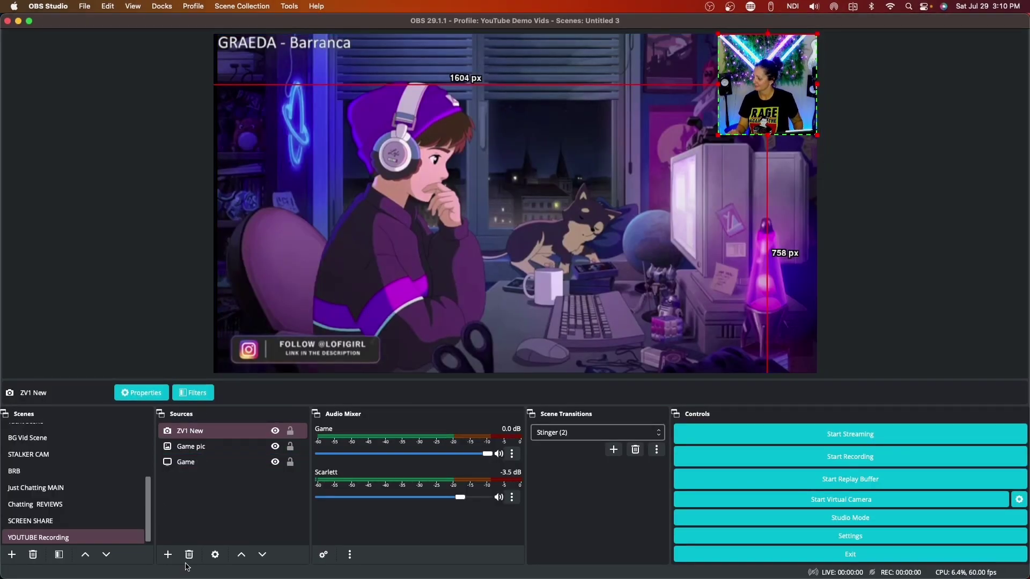
- Add an Audio Input Capture source named 'Mic' using the Scarlett 2i4 USB device
{"action": "left_click", "coordinate": [168, 556]}
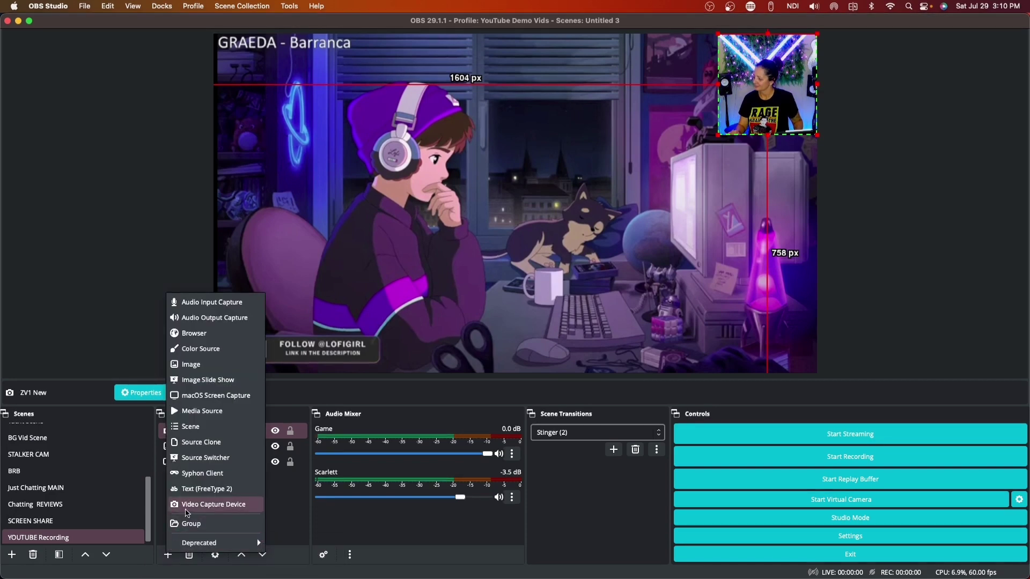
{"action": "left_click", "coordinate": [238, 304]}
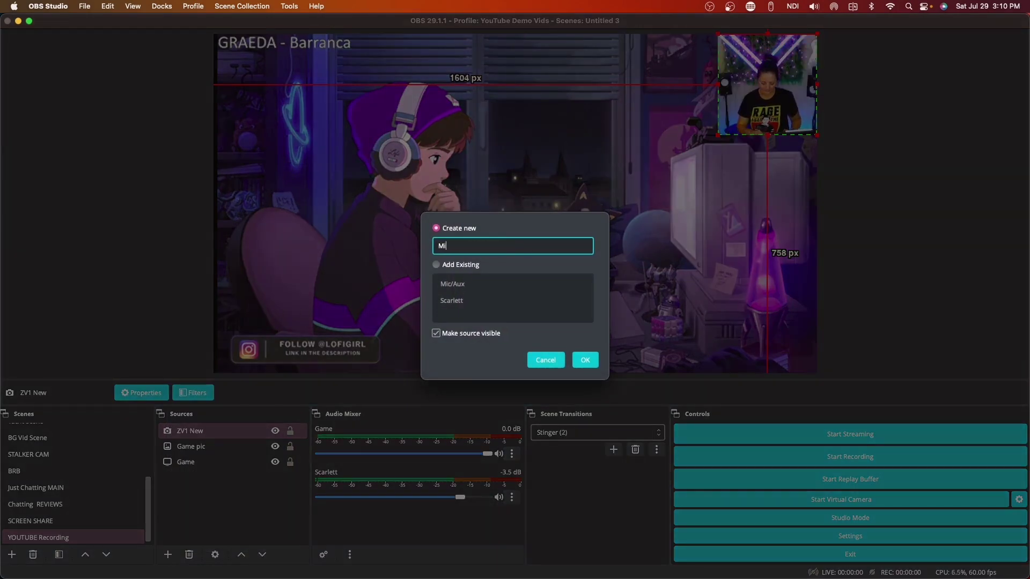
{"action": "type", "text": "Mic"}
{"action": "key", "text": "Return"}
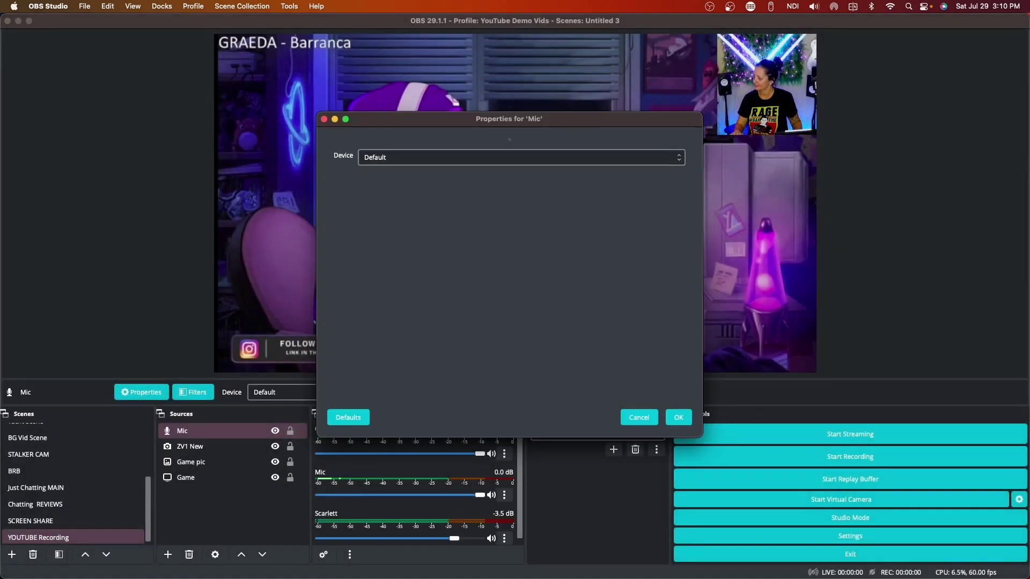
{"action": "left_click", "coordinate": [474, 161]}
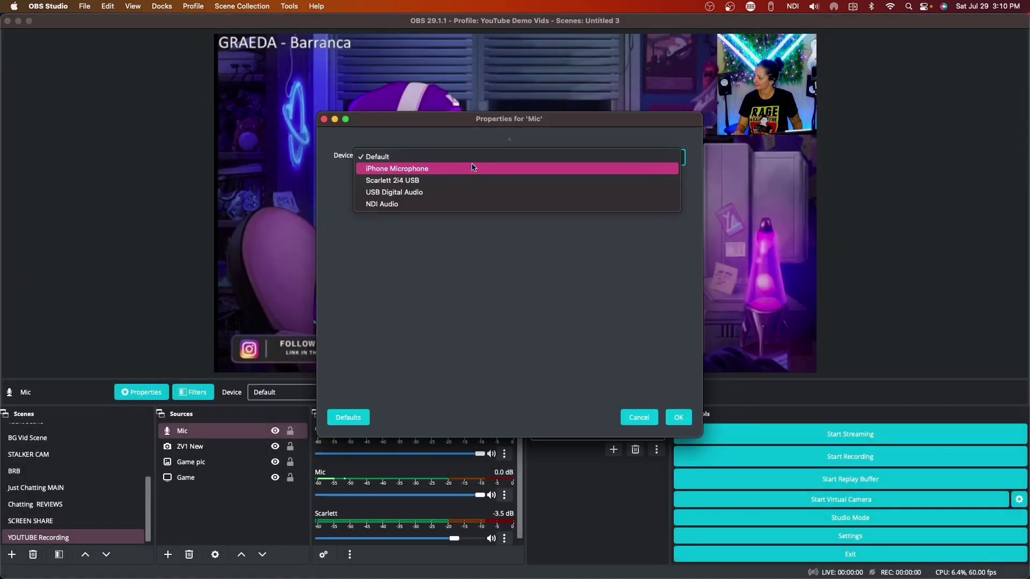
{"action": "left_click", "coordinate": [439, 182]}
{"action": "left_click", "coordinate": [679, 418]}
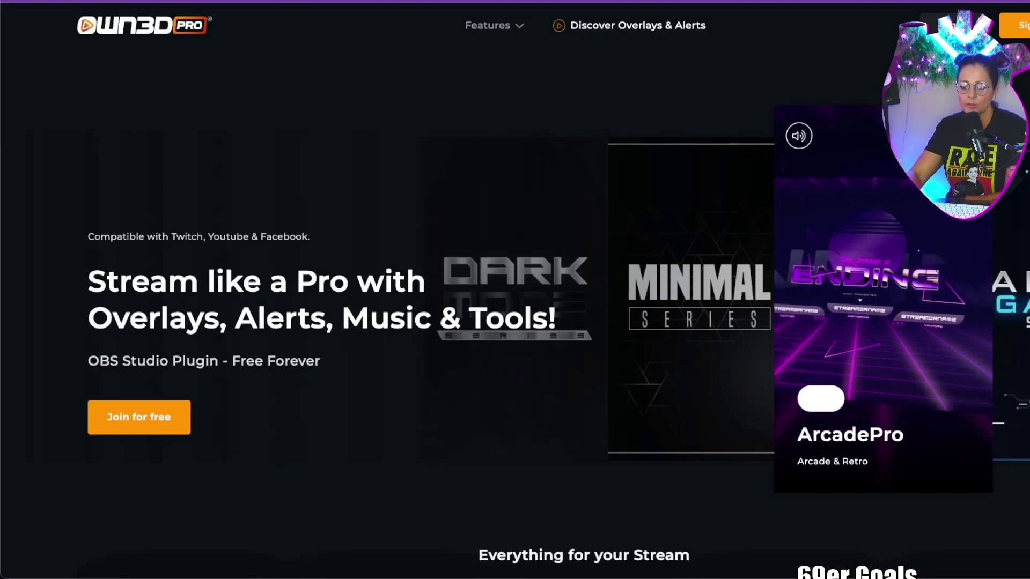
- Scroll the OWN3D Pro homepage down to the Everything for your Stream feature cards
{"action": "scroll", "coordinate": [382, 302], "scroll_direction": "down", "scroll_amount": 1}
{"action": "scroll", "coordinate": [382, 302], "scroll_direction": "down", "scroll_amount": 5}
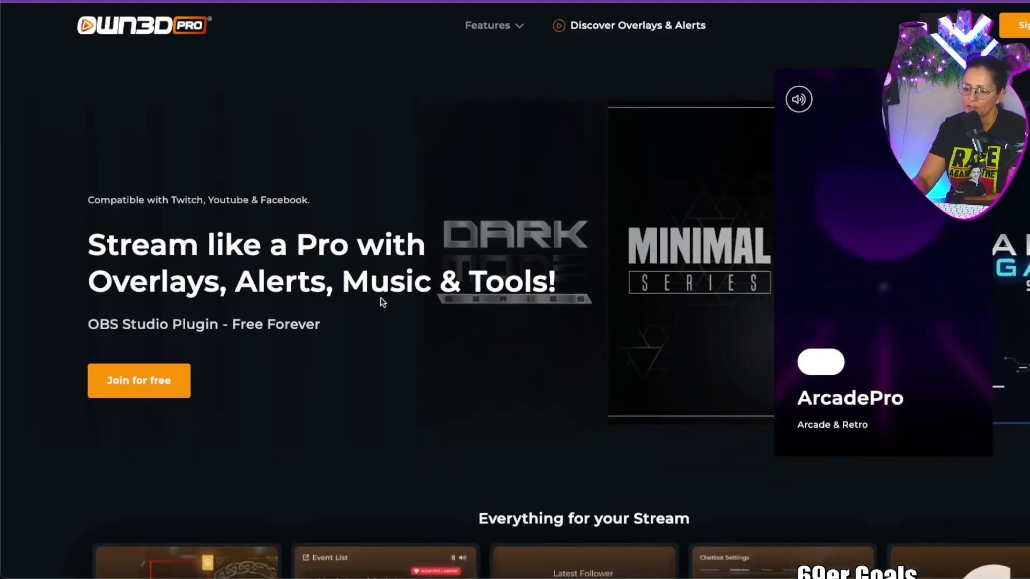
{"action": "scroll", "coordinate": [382, 302], "scroll_direction": "down", "scroll_amount": 8}
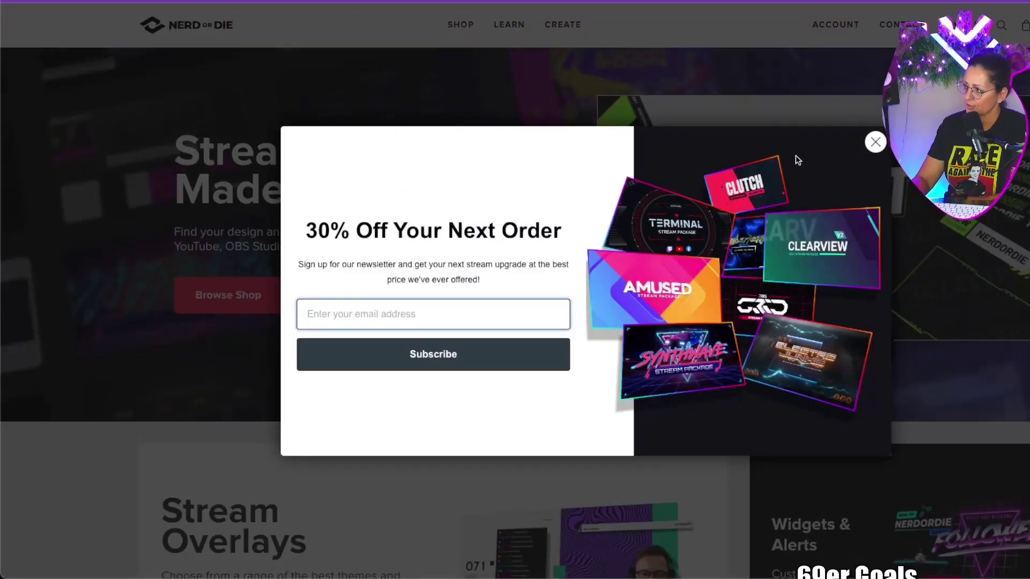
- Close the 30% off newsletter pop-up on the Nerd or Die site
{"action": "left_click", "coordinate": [876, 142]}
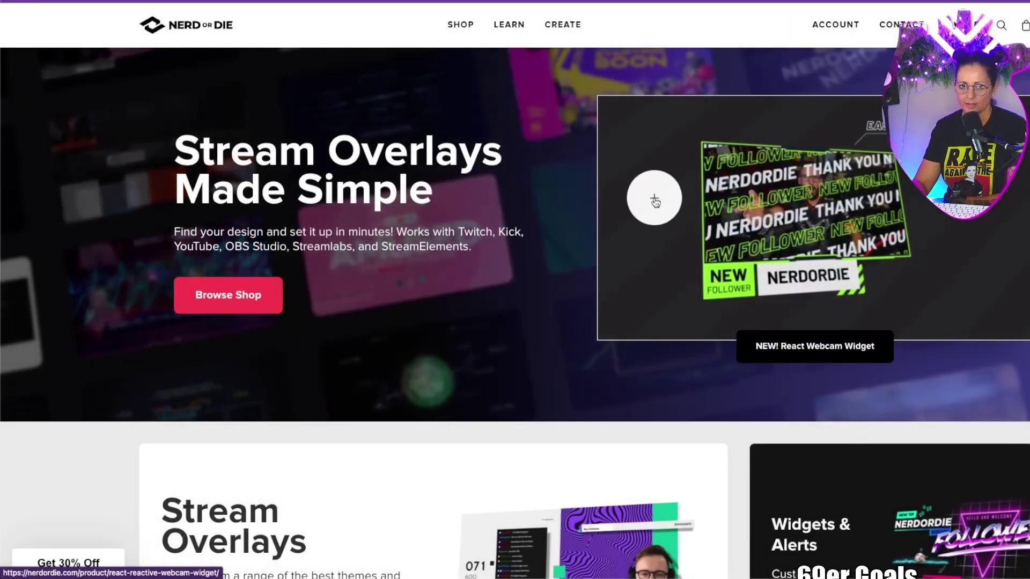